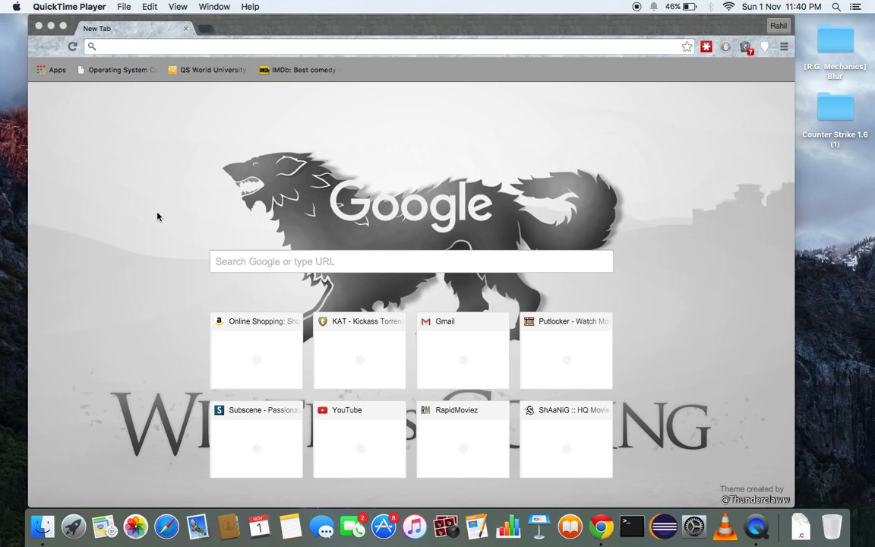
Go to wineskin.urgesoftware.com, open its Downloads page and show the recent downloads.
click(253, 47)
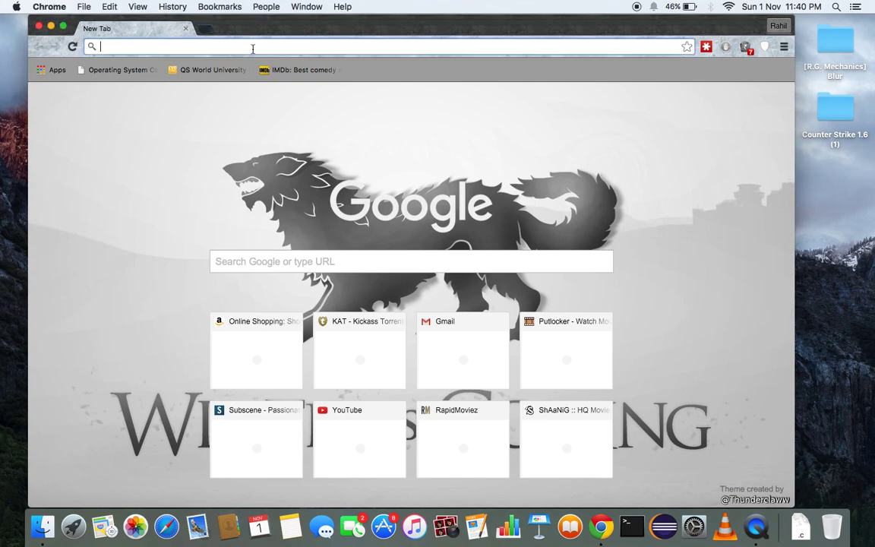
text(wineskin.urgesoftware.com)
key(Return)
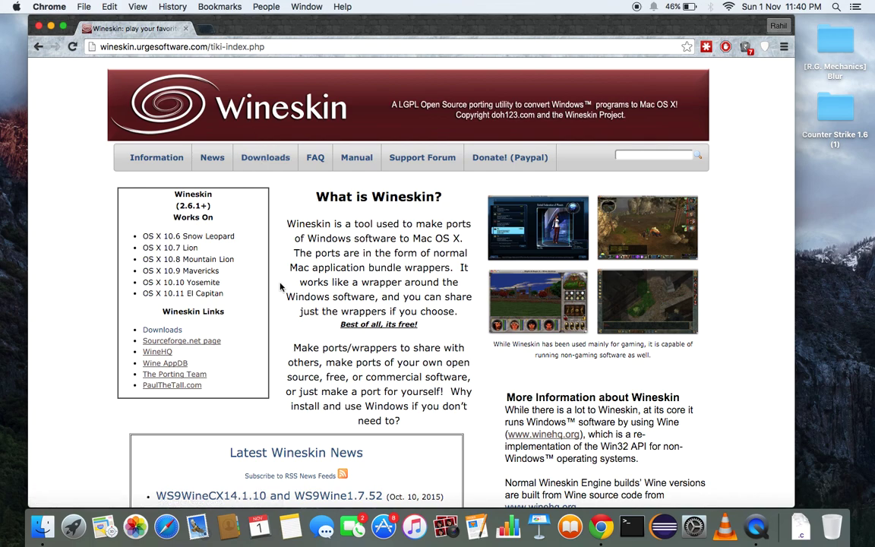
click(268, 160)
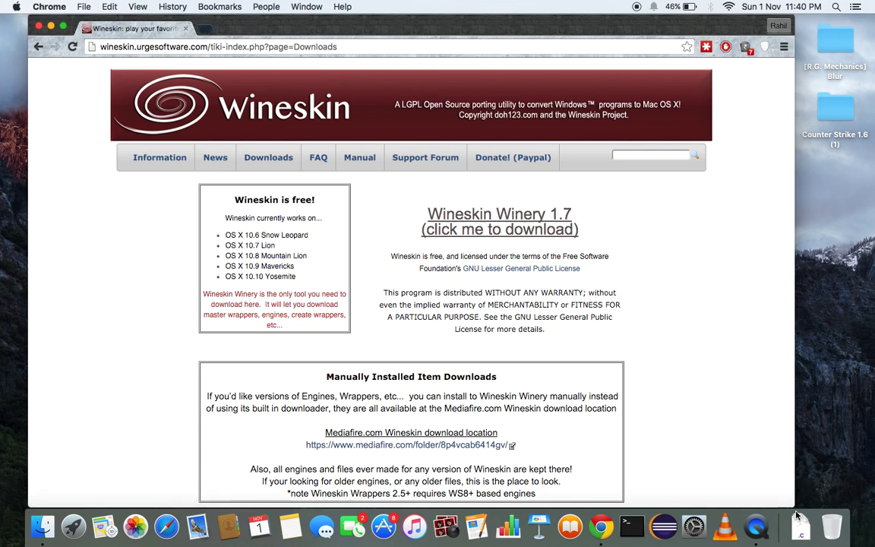
click(800, 525)
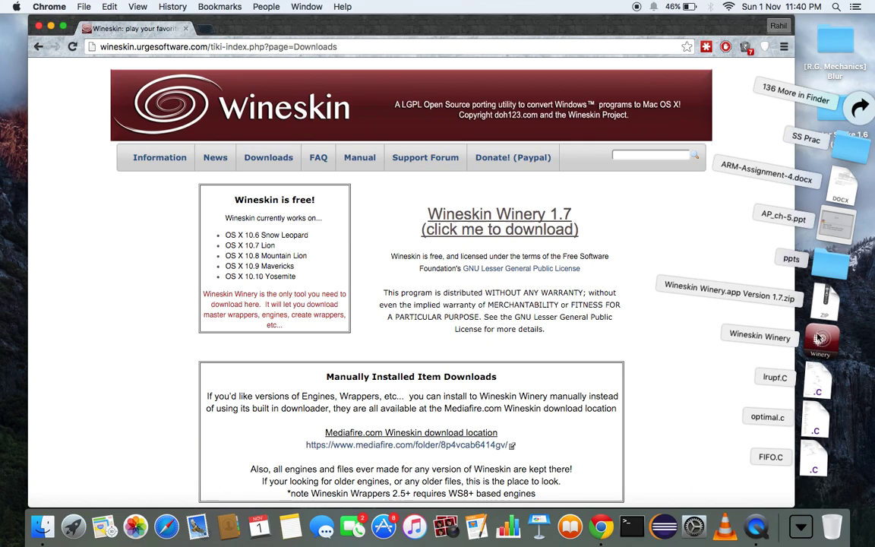
Launch the downloaded Wineskin Winery app from Finder and close the Chrome window.
click(779, 102)
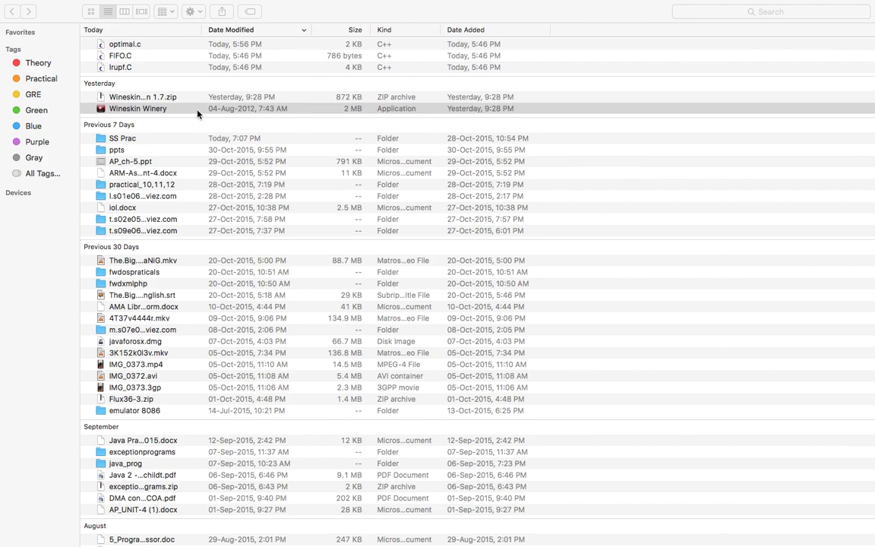
click(199, 113)
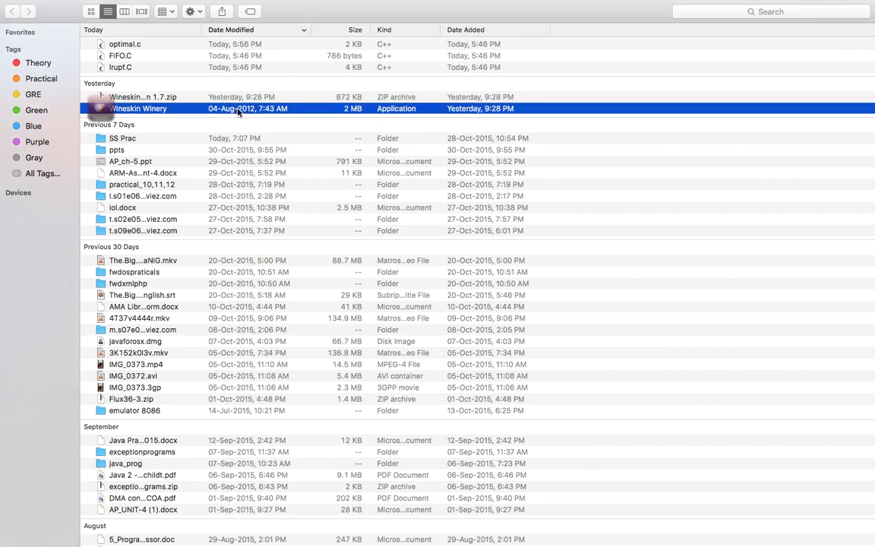
double_click(237, 112)
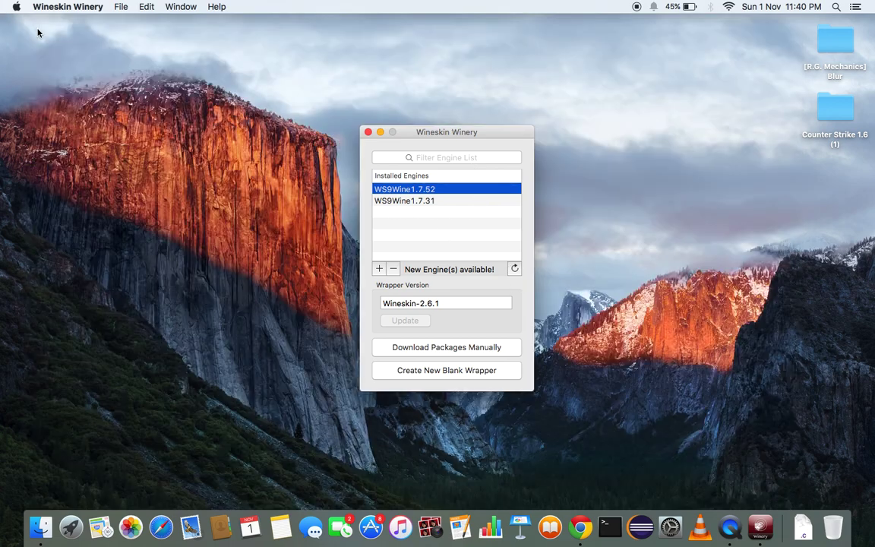
click(39, 26)
click(414, 325)
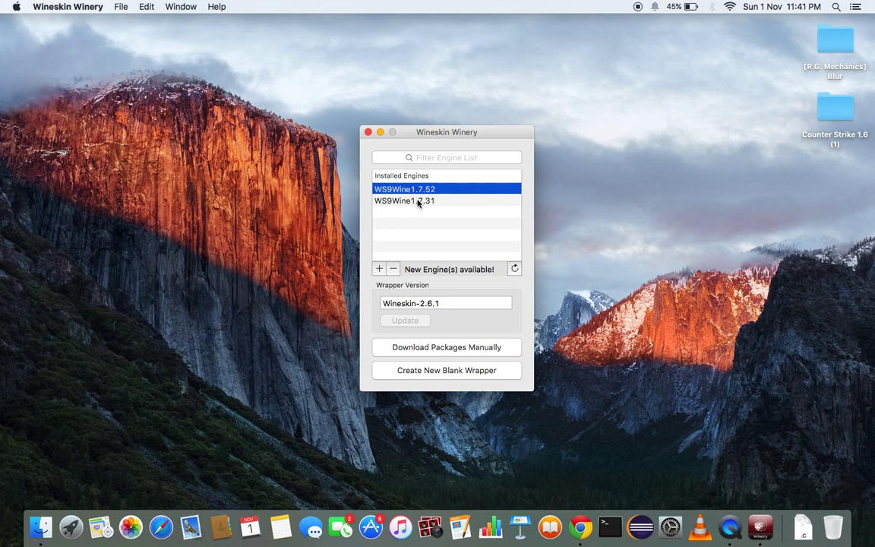
click(380, 270)
click(429, 228)
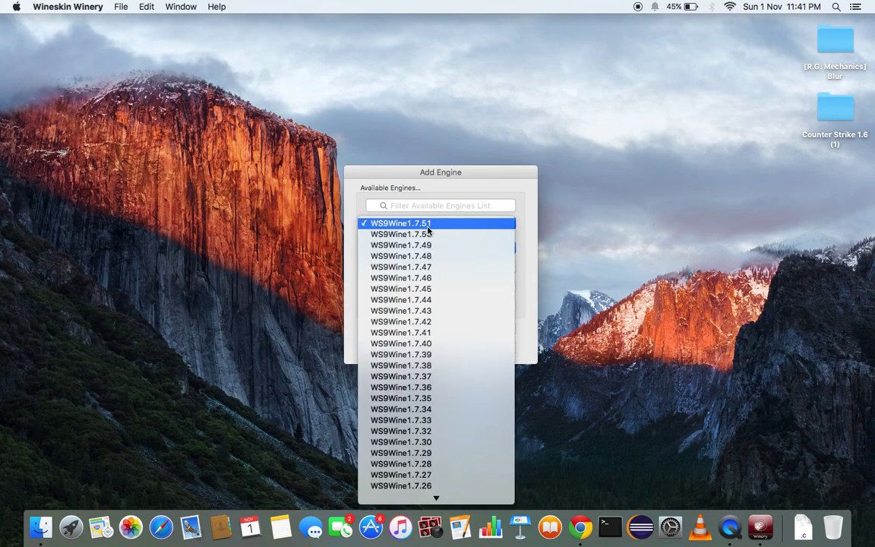
click(428, 226)
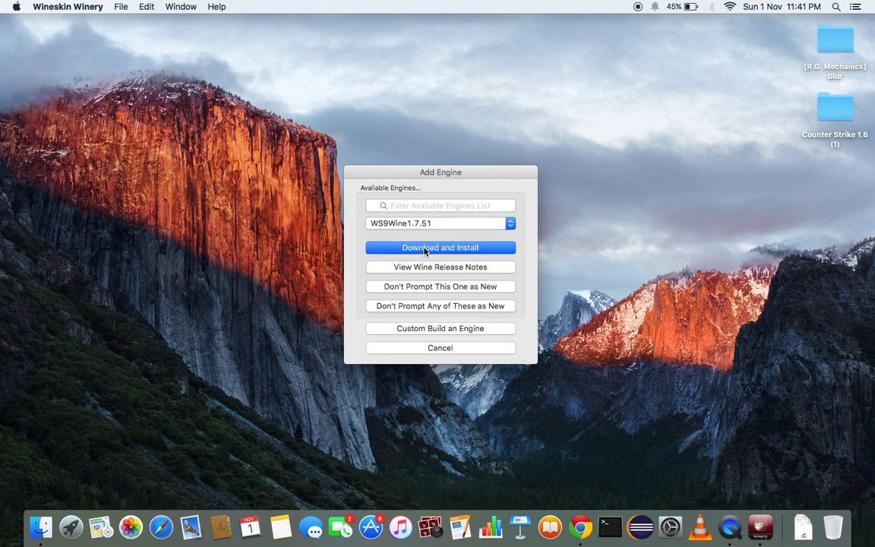
click(445, 348)
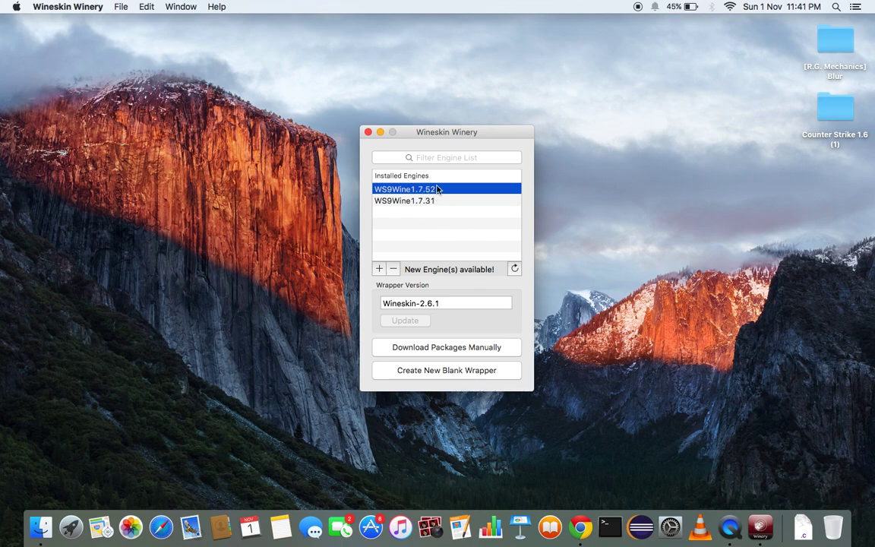
Create a new blank wrapper named CS instead of MyCoolWrapper.
click(471, 371)
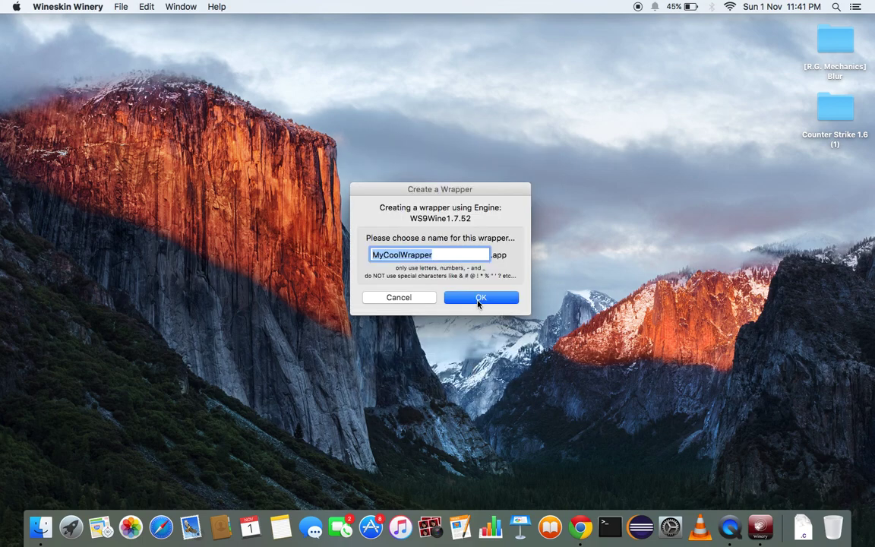
text(CS)
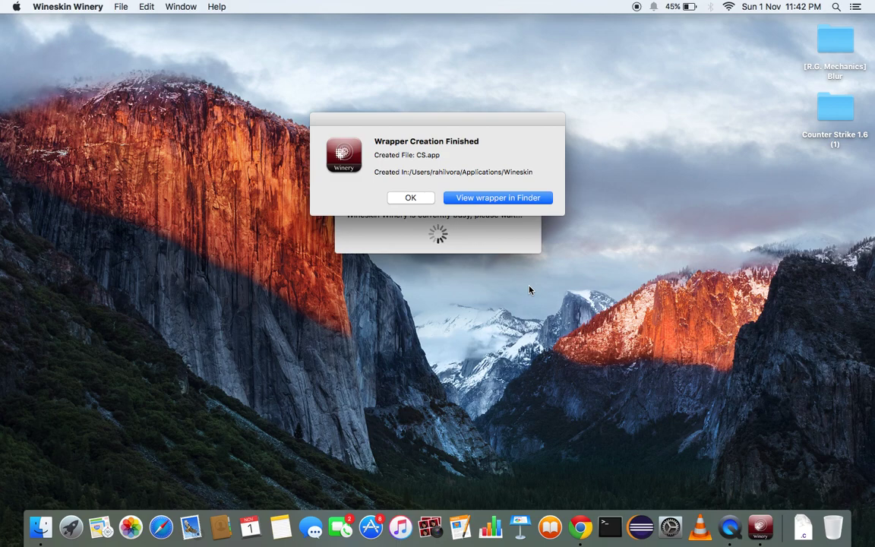
Reveal the CS wrapper in Finder and show its package contents.
click(498, 198)
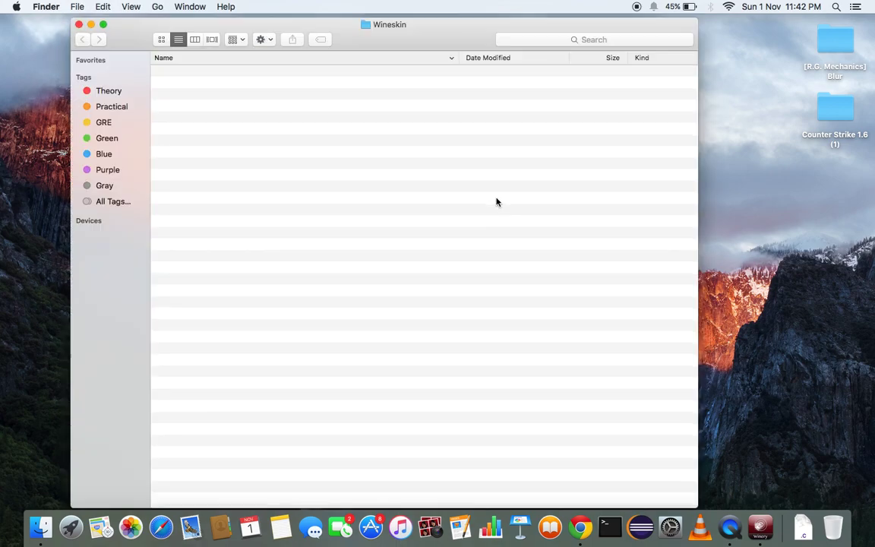
click(187, 85)
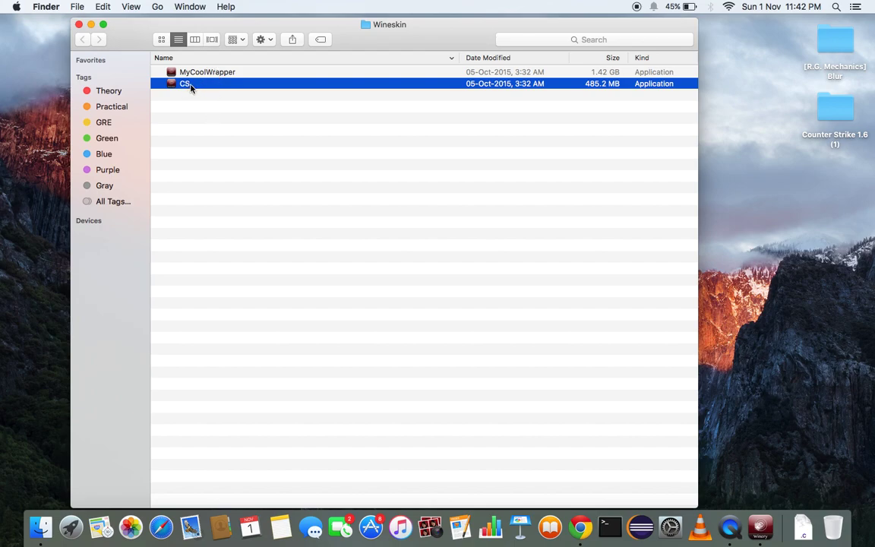
right_click(191, 88)
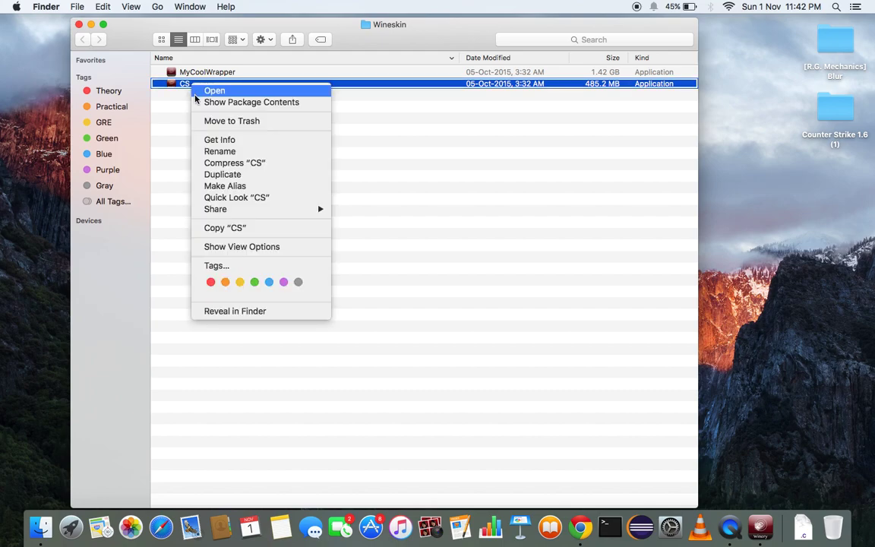
click(198, 104)
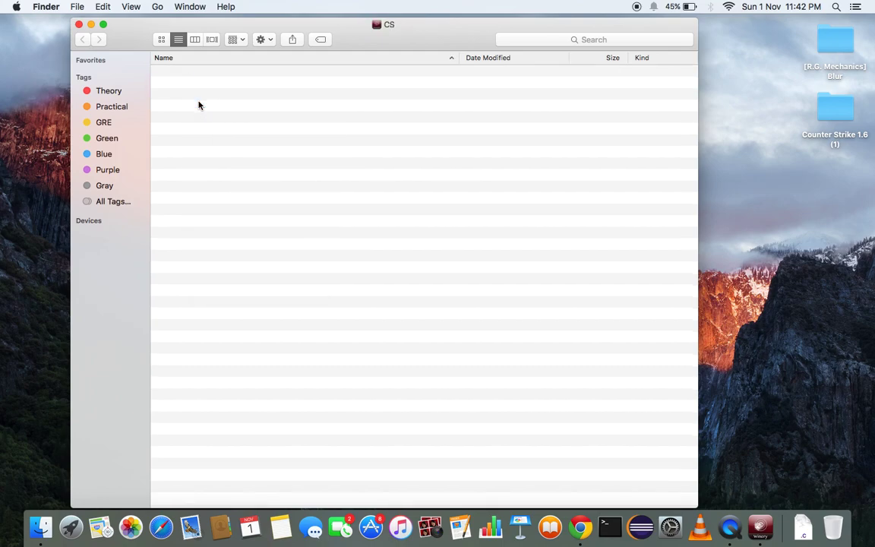
Start the CS wrapper's Wineskin tool and choose to install software from a setup executable.
double_click(195, 96)
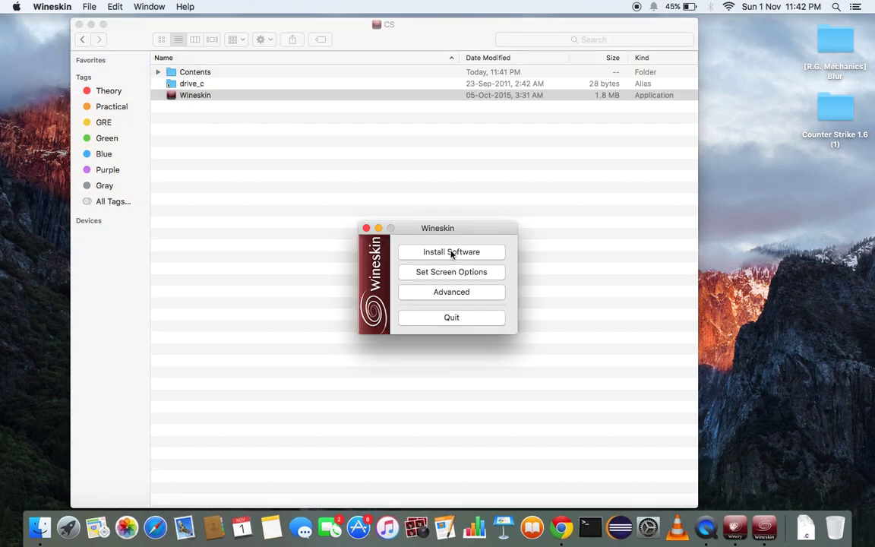
click(452, 253)
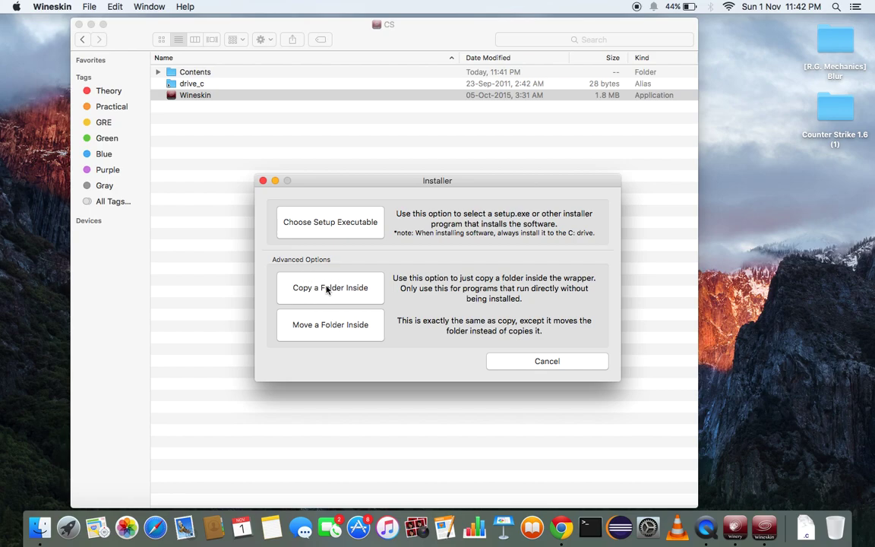
click(373, 226)
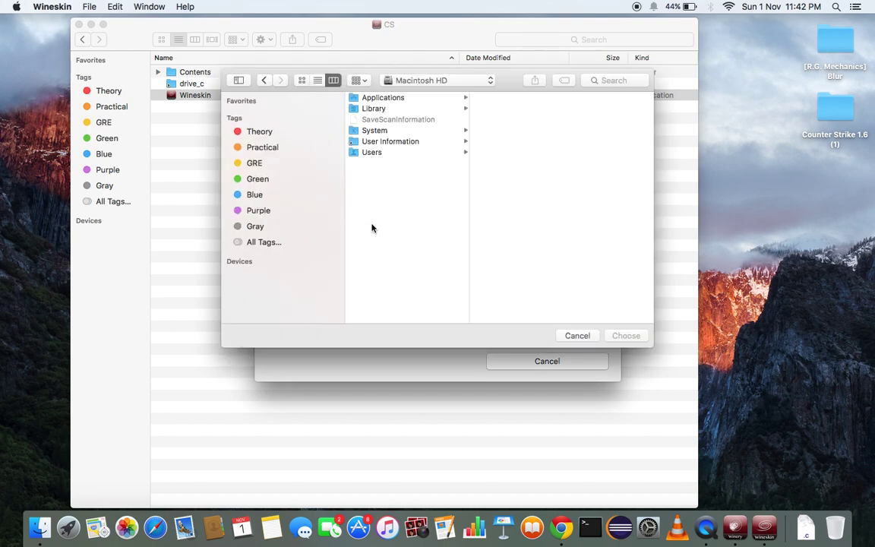
Run Counter Strike 1.6 Final.exe from the Desktop's Counter Strike 1.6 (1) folder.
click(373, 153)
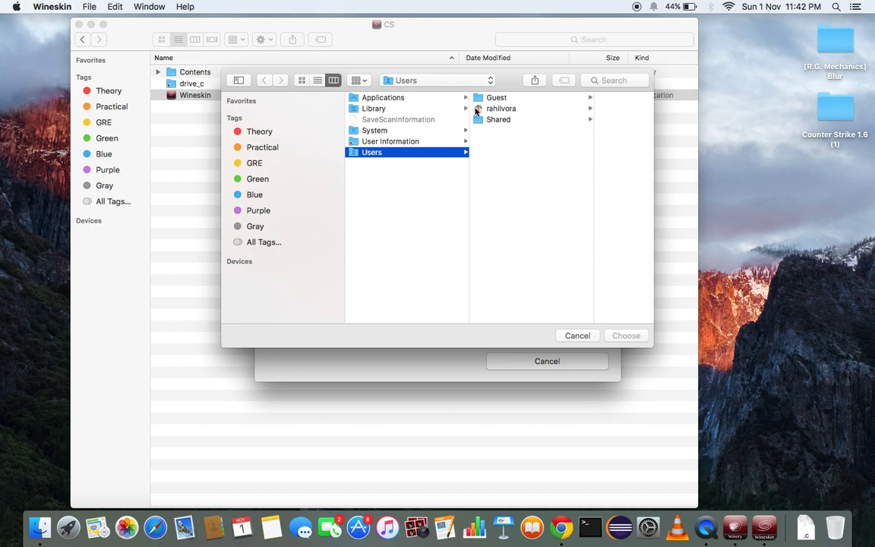
click(474, 109)
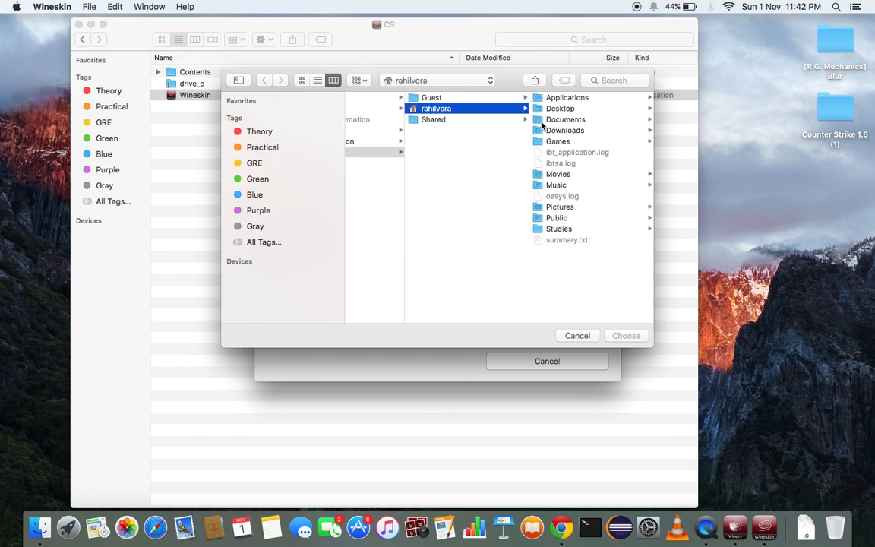
click(541, 110)
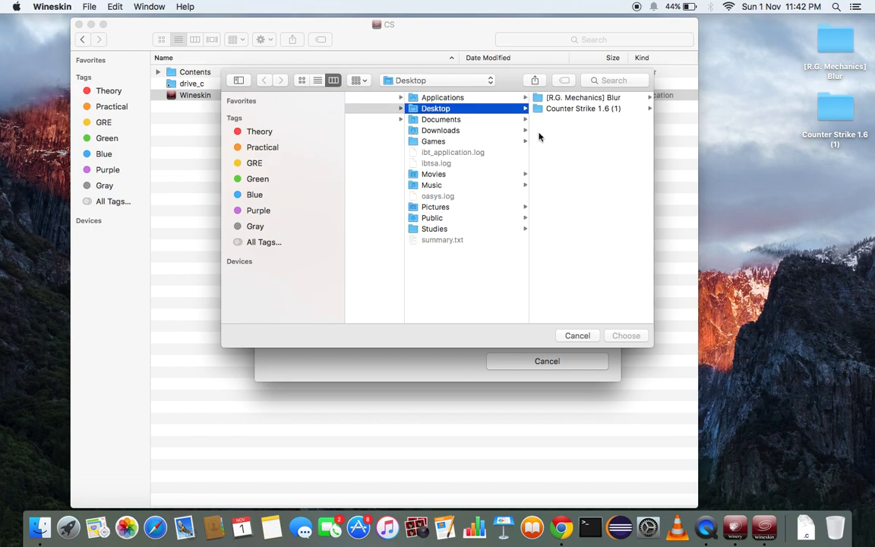
click(555, 110)
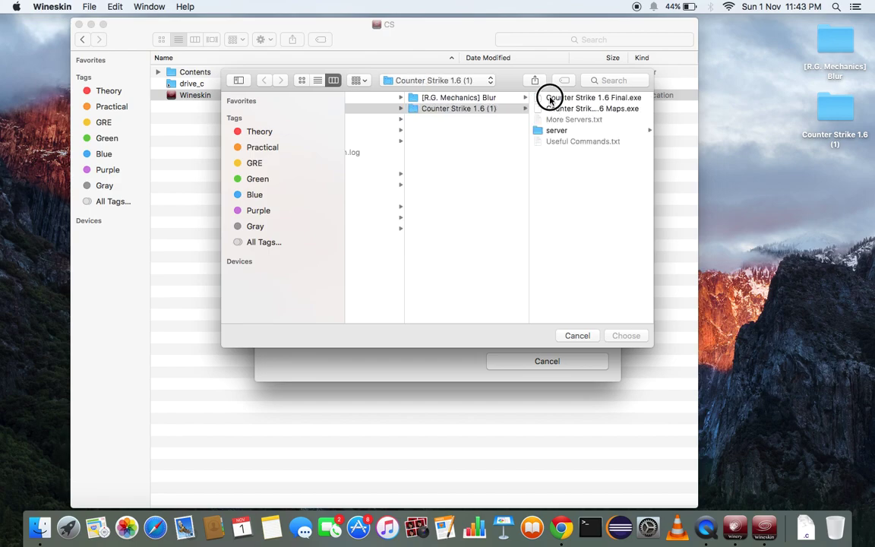
click(551, 98)
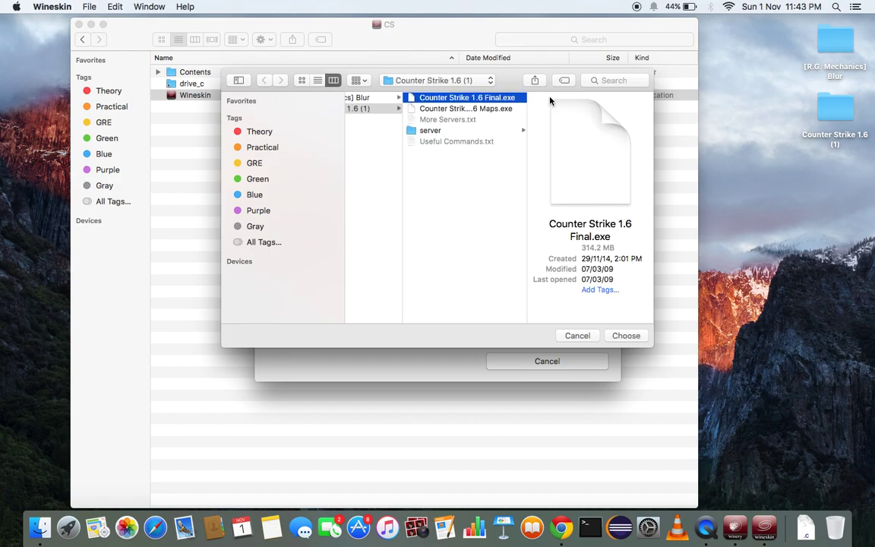
click(626, 336)
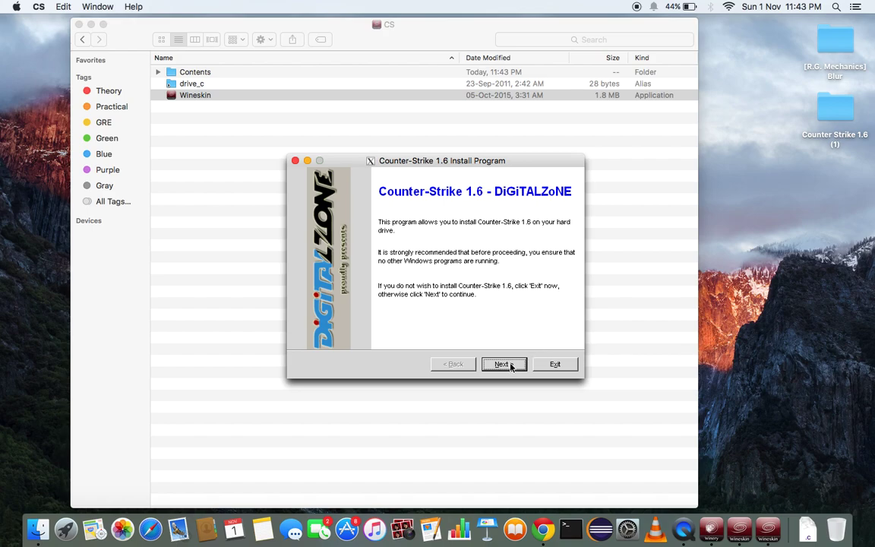
Accept the licence and install Counter-Strike 1.6 into C:\Program Files\Counter-Strike 1.6, creating the folder.
click(503, 364)
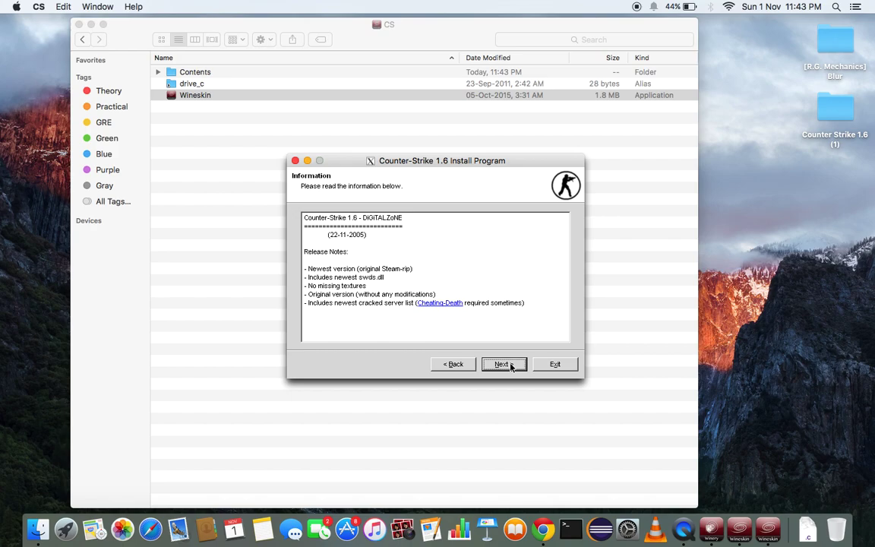
click(511, 366)
click(303, 326)
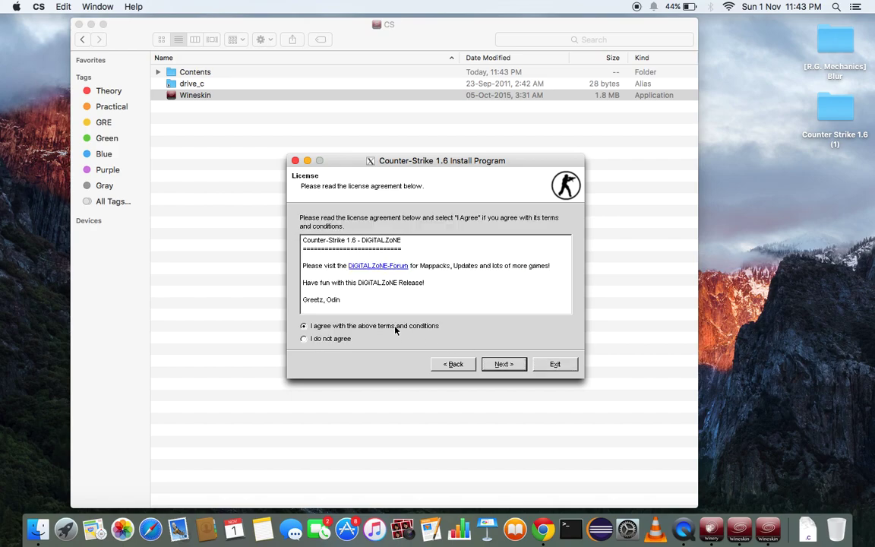
click(489, 365)
click(489, 365)
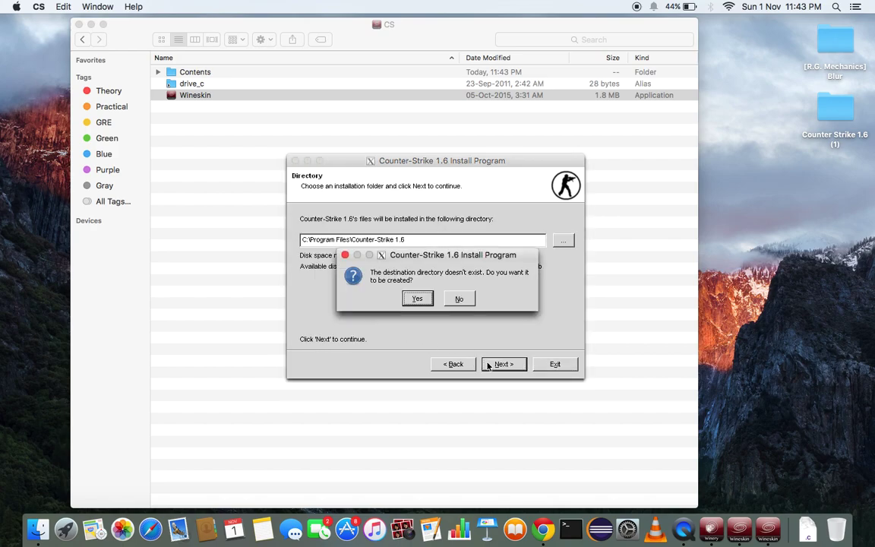
click(417, 299)
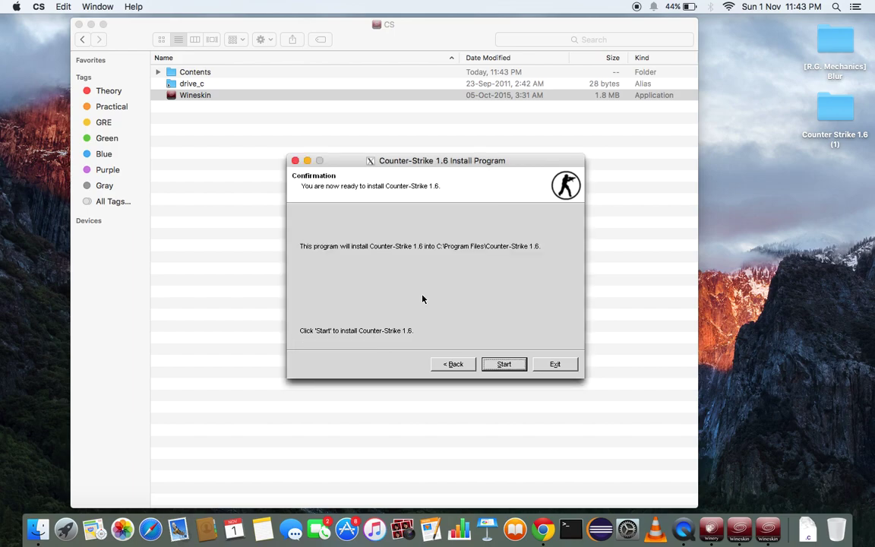
click(504, 364)
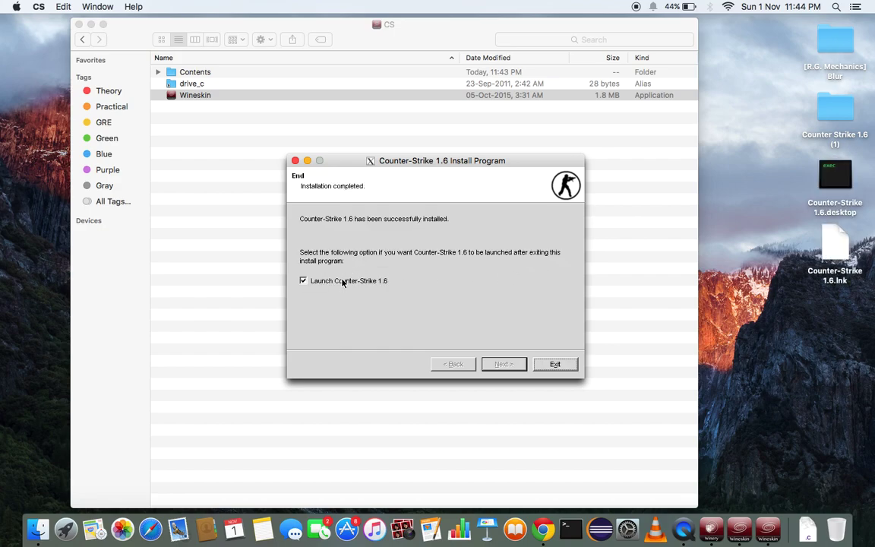
Exit the installer without launching the game and keep cstrike.exe as the wrapper's executable.
click(343, 281)
click(556, 366)
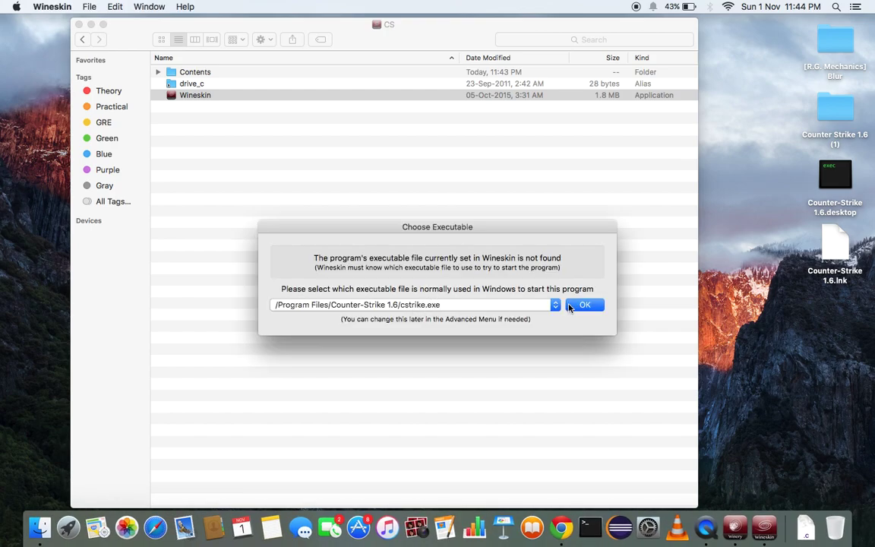
click(582, 306)
Quit Wineskin, return to the Wineskin folder, launch the CS app and bring up its context menu.
click(413, 316)
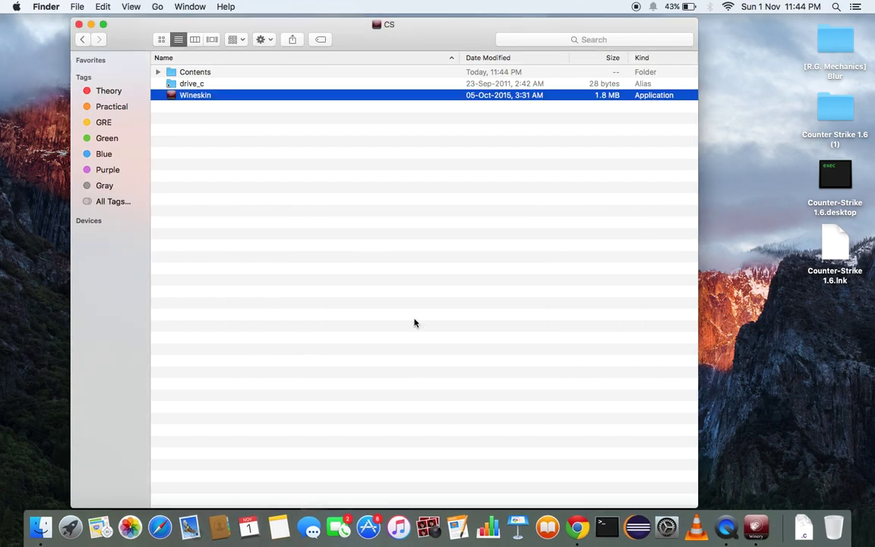
click(82, 41)
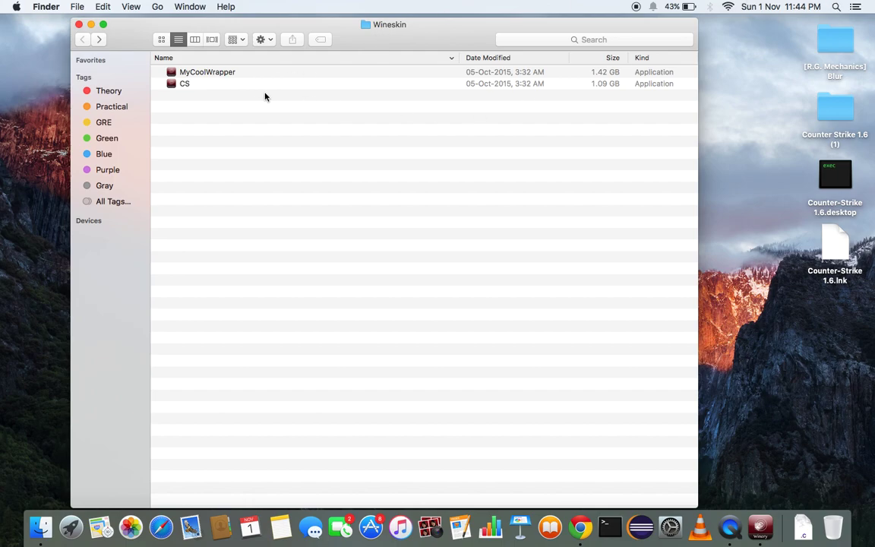
double_click(185, 84)
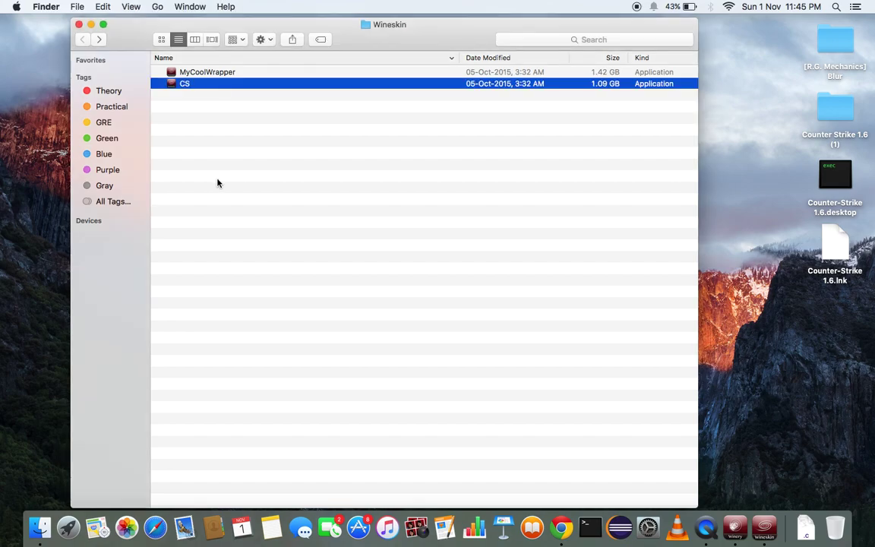
right_click(220, 85)
click(426, 149)
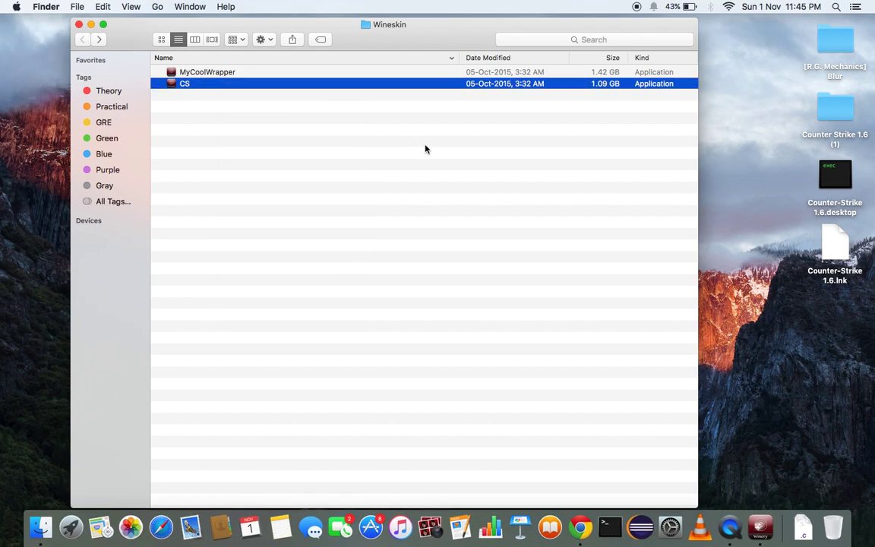
right_click(278, 88)
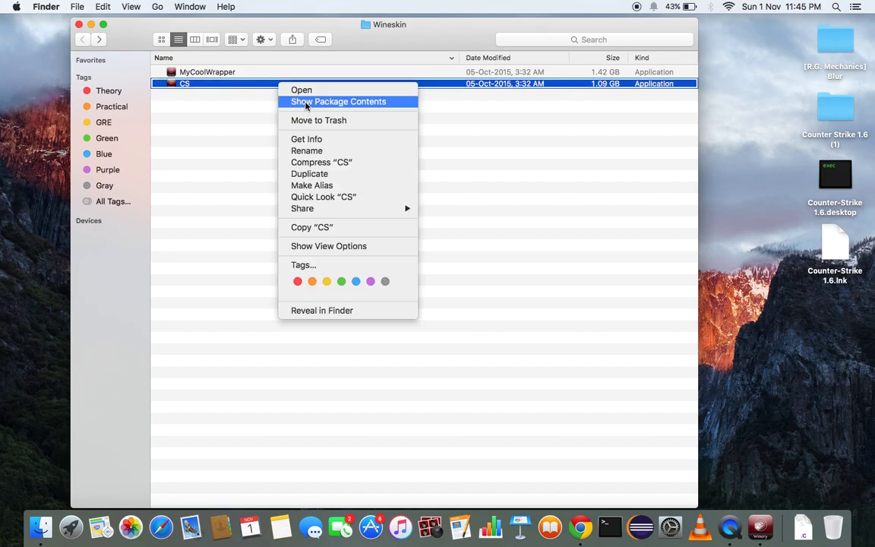
Open the Wineskin tool inside the CS package and go to its Advanced settings.
click(306, 102)
double_click(235, 95)
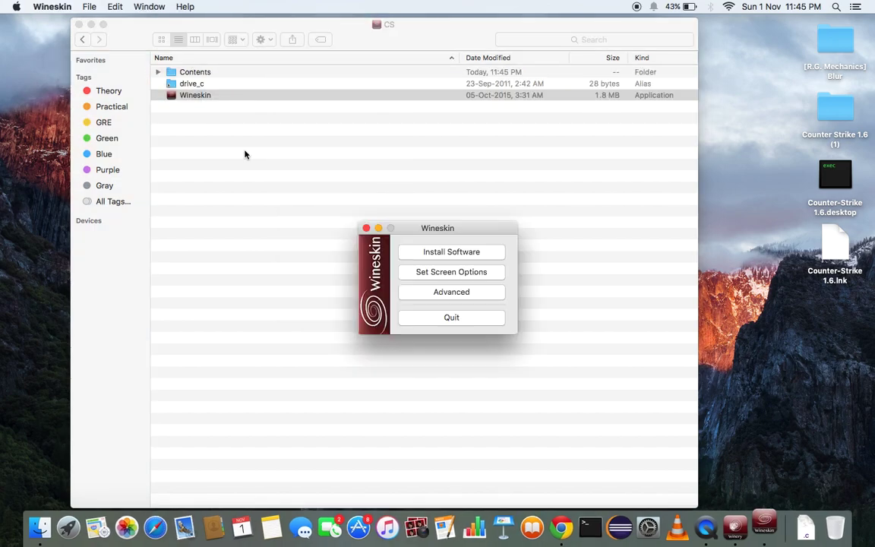
click(443, 292)
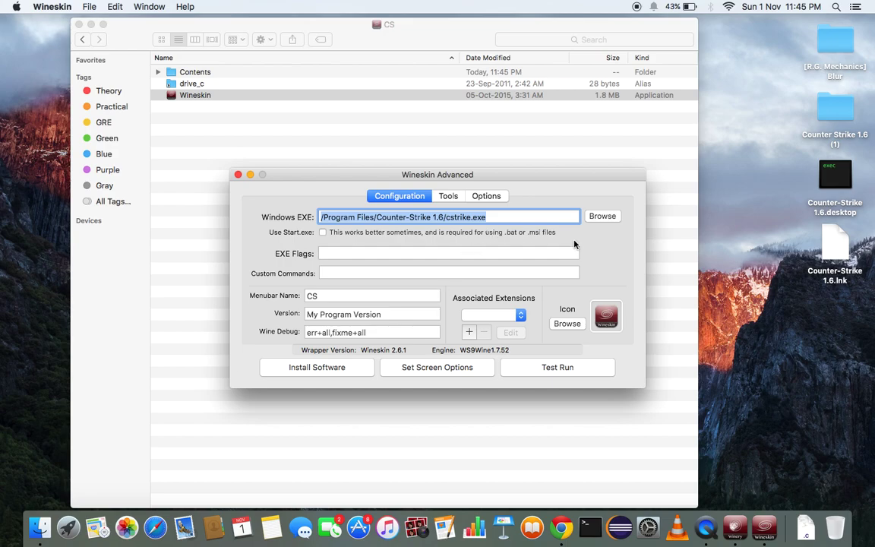
Set the Windows EXE to /Program Files/Counter-Strike 1.6/hl.exe and close the Advanced window.
click(603, 217)
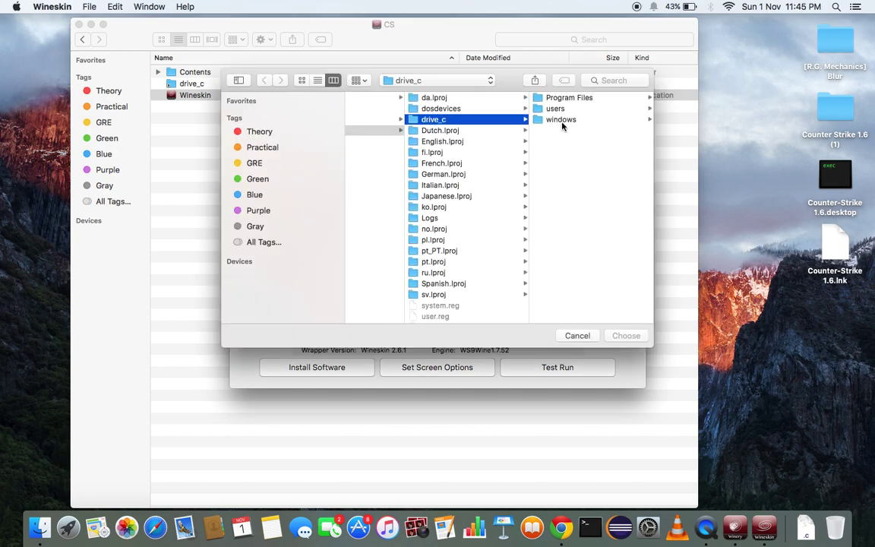
click(555, 99)
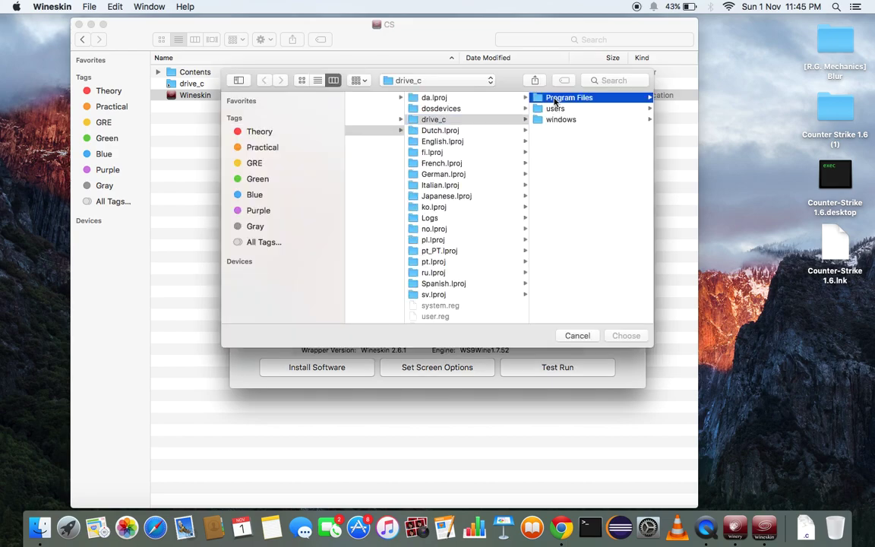
click(556, 110)
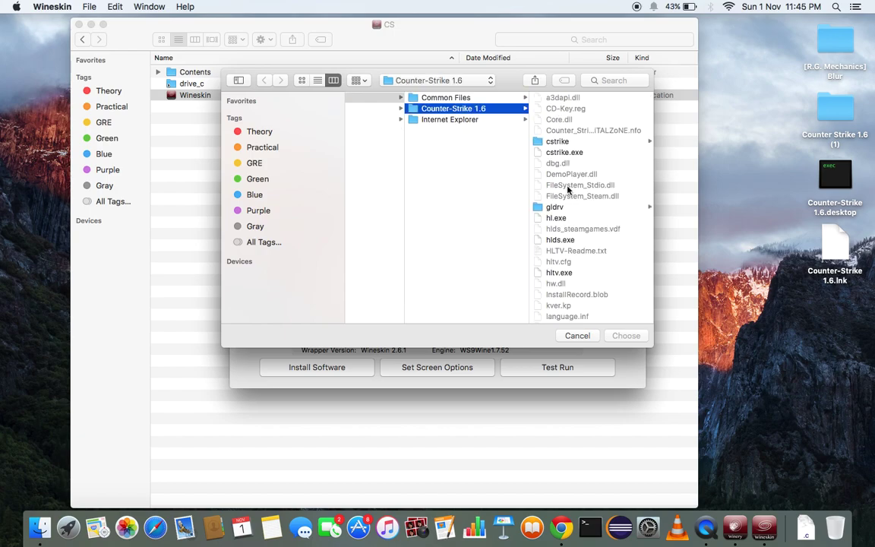
scroll(563, 240, down, 2)
scroll(579, 241, up, 2)
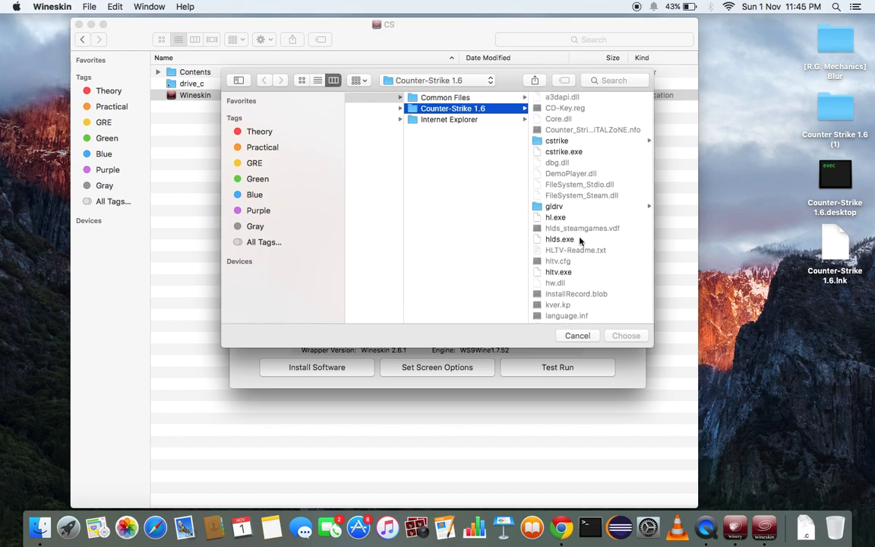
scroll(566, 154, left, 1)
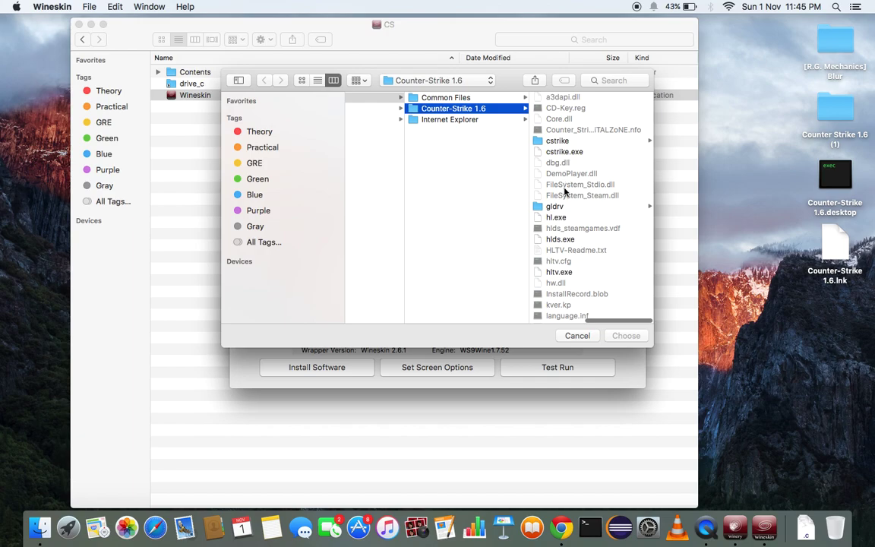
scroll(566, 182, down, 3)
click(561, 164)
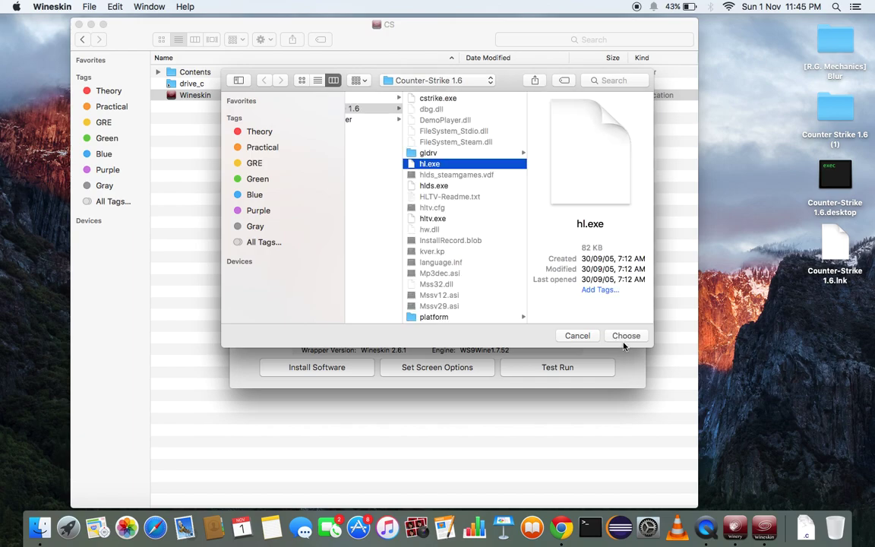
click(623, 336)
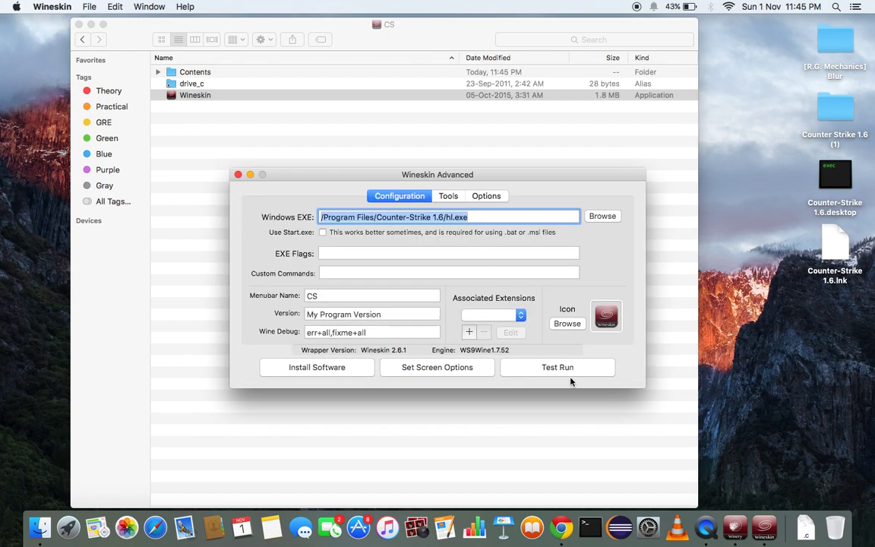
click(239, 175)
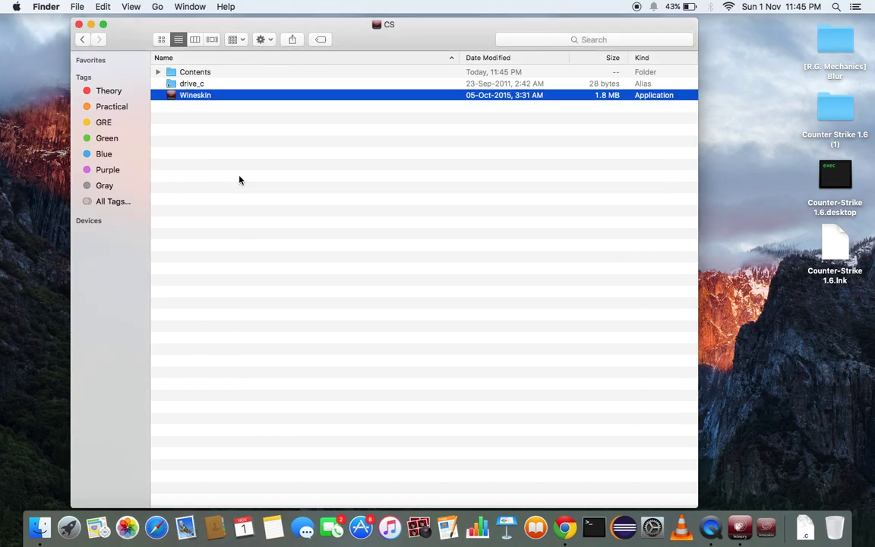
Launch the CS wrapper from the Wineskin folder and switch the game to Counter-Strike.
click(84, 38)
double_click(217, 88)
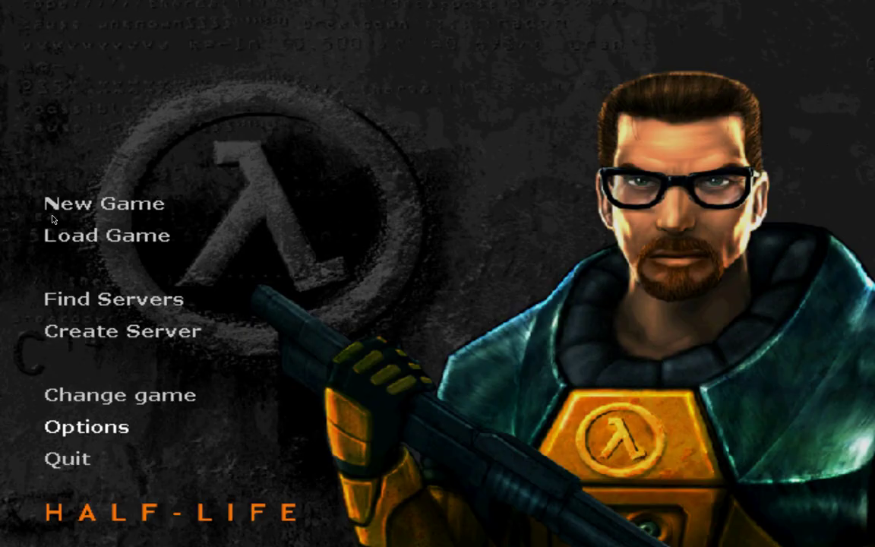
click(114, 395)
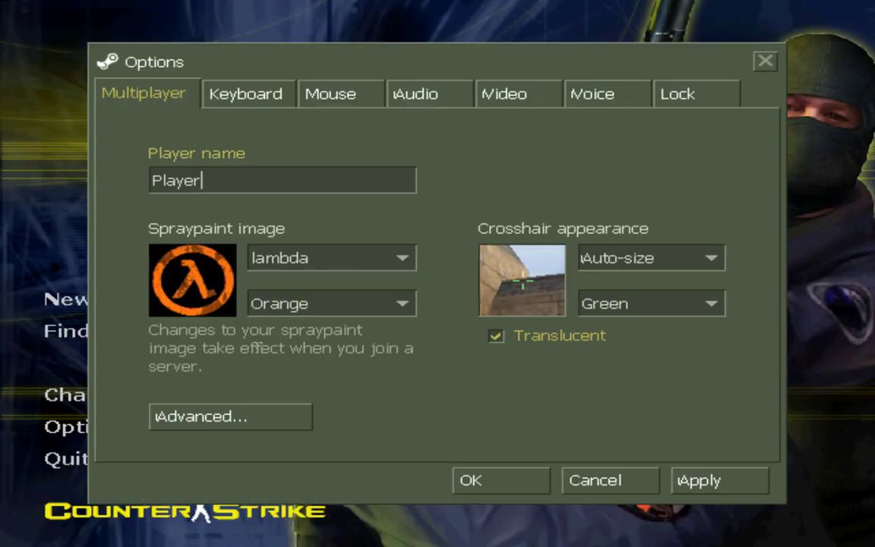
Set the video Color Quality to Highest (32 bit).
key(ctrl+Tab)
key(ctrl+Tab)
key(ctrl+Tab)
key(ctrl+Tab)
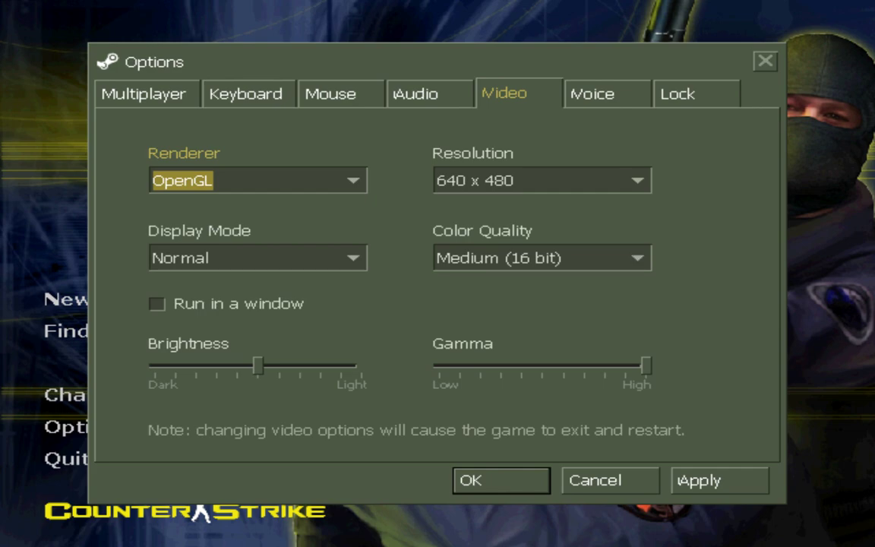
click(541, 257)
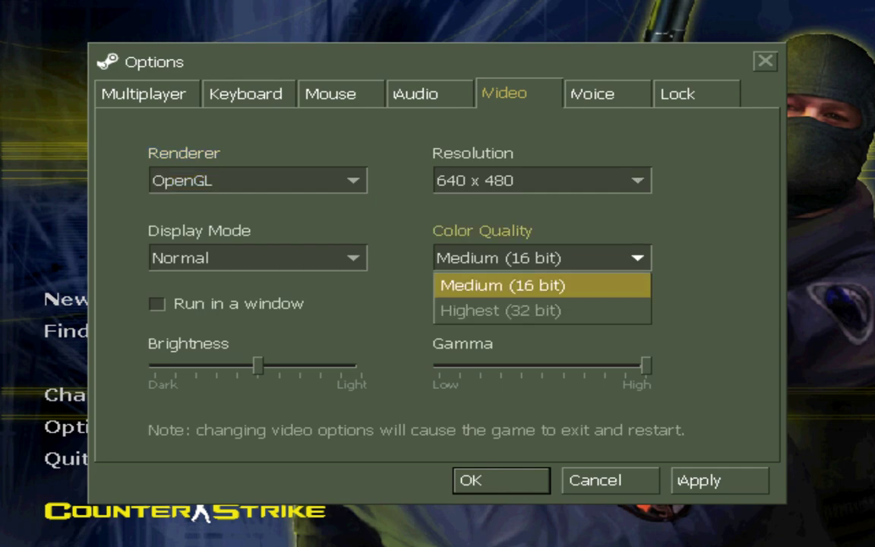
click(532, 310)
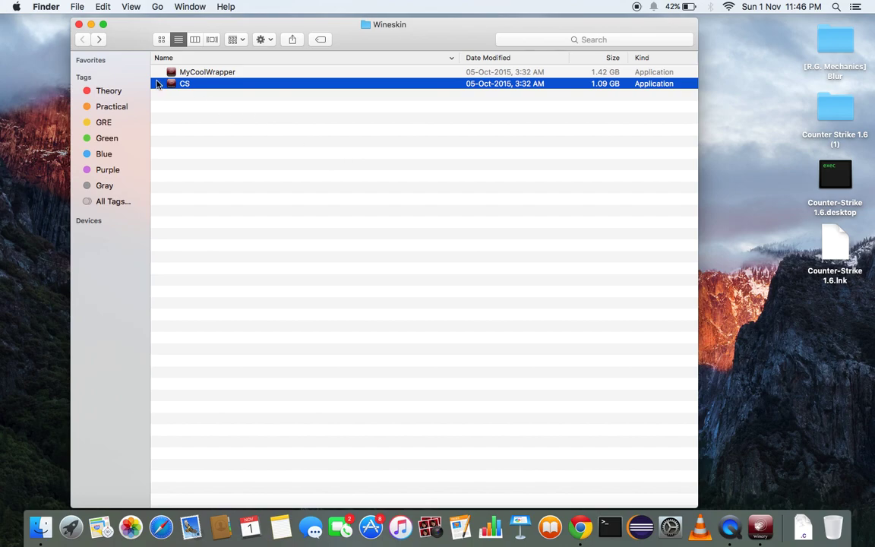
Move the CS wrapper to the desktop and open its package contents showing drive_c and Wineskin.
drag(180, 82, 35, 85)
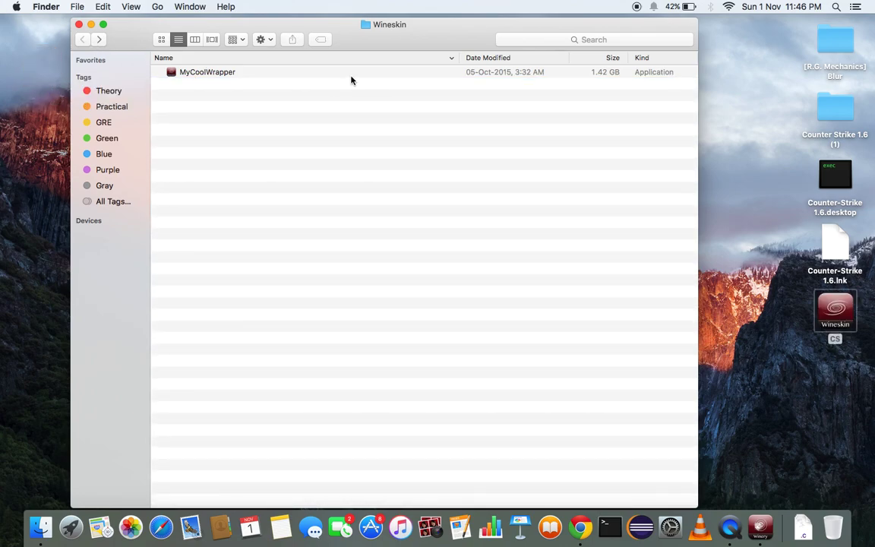
right_click(832, 321)
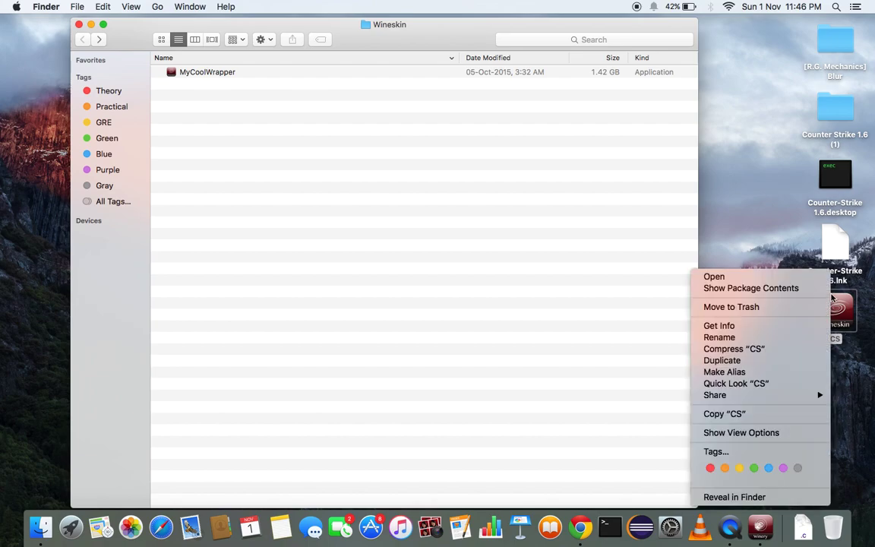
click(822, 289)
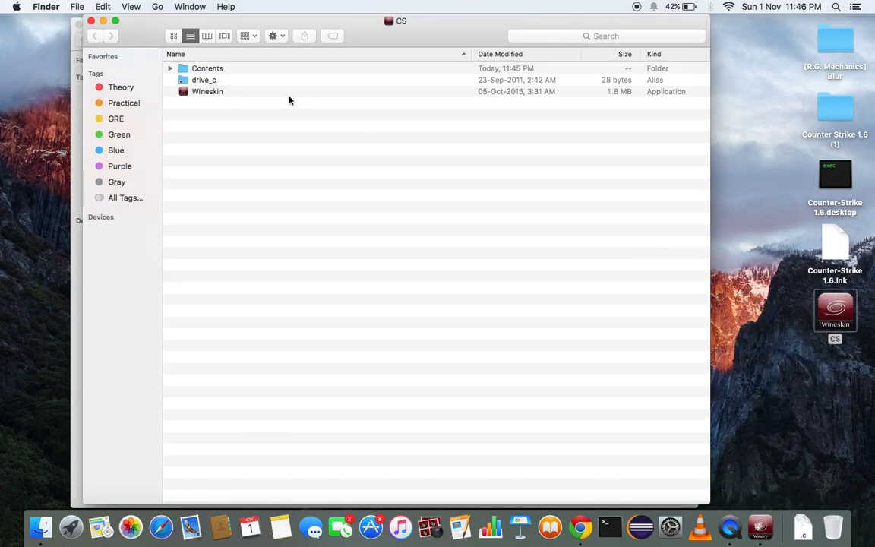
Launch the CS wrapper's Wineskin tool and review its Advanced configuration, options and tools.
double_click(285, 94)
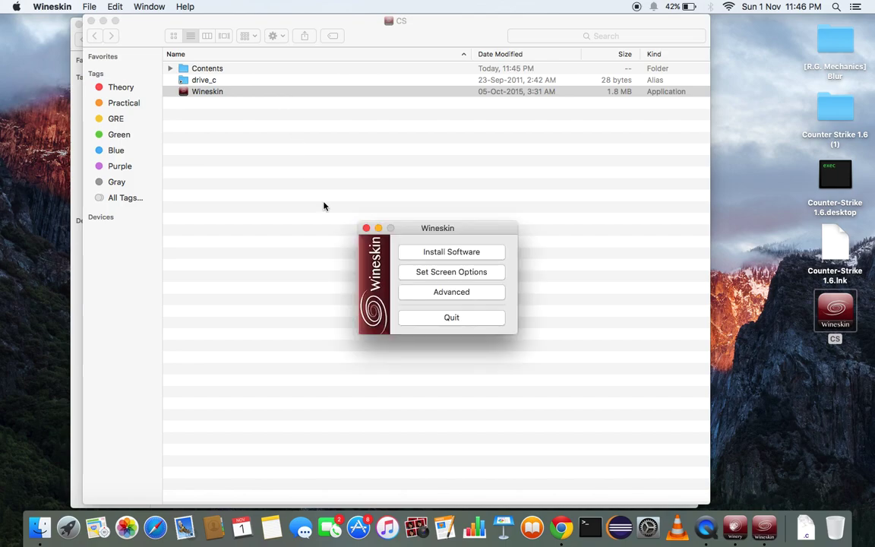
click(451, 292)
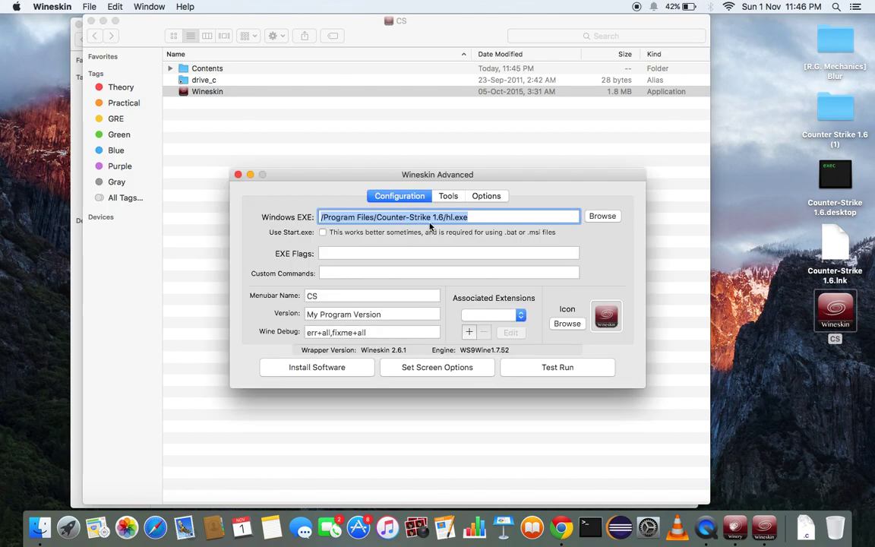
click(480, 195)
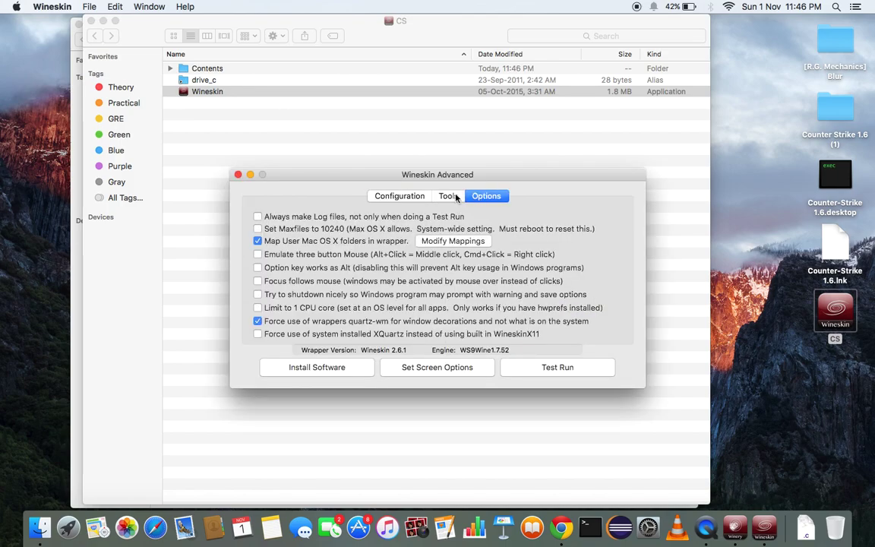
click(448, 196)
click(396, 196)
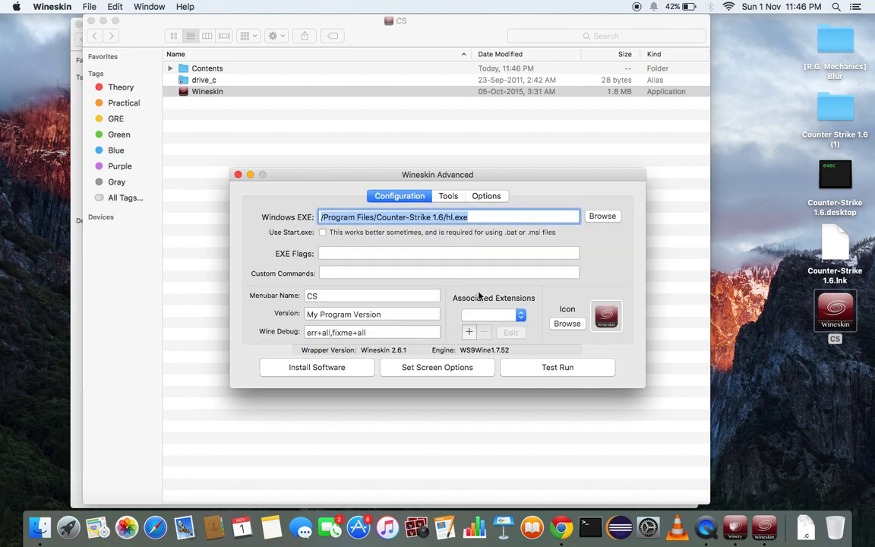
Set the screen options to Override with Fullscreen, leaving the Mac driver off.
click(456, 368)
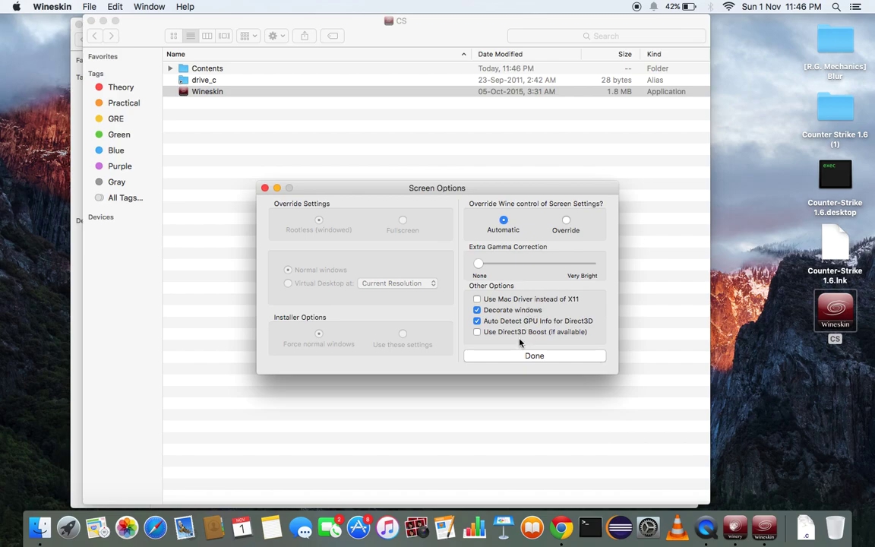
click(528, 301)
click(529, 302)
click(566, 222)
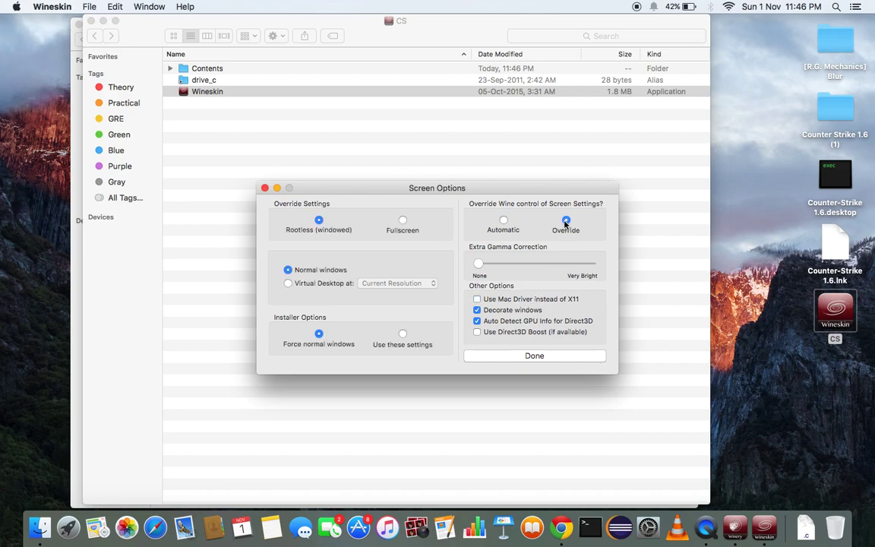
click(403, 221)
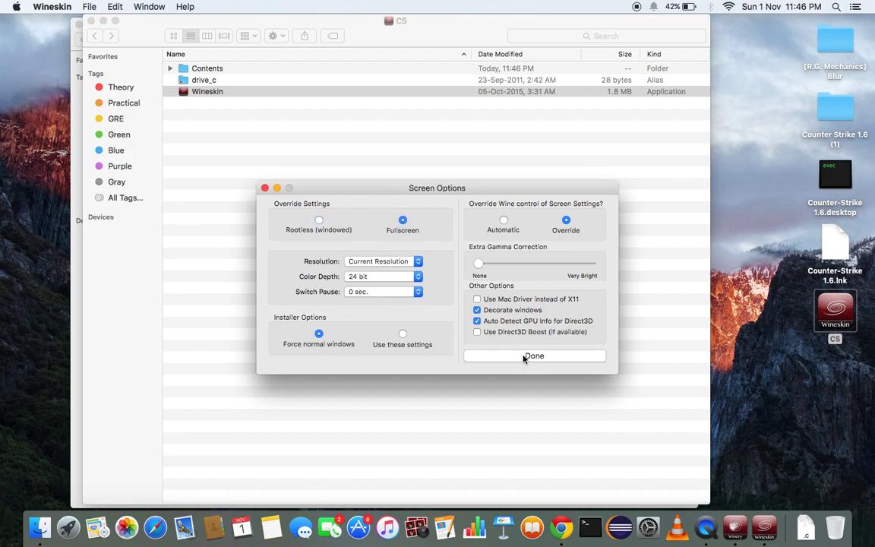
click(475, 355)
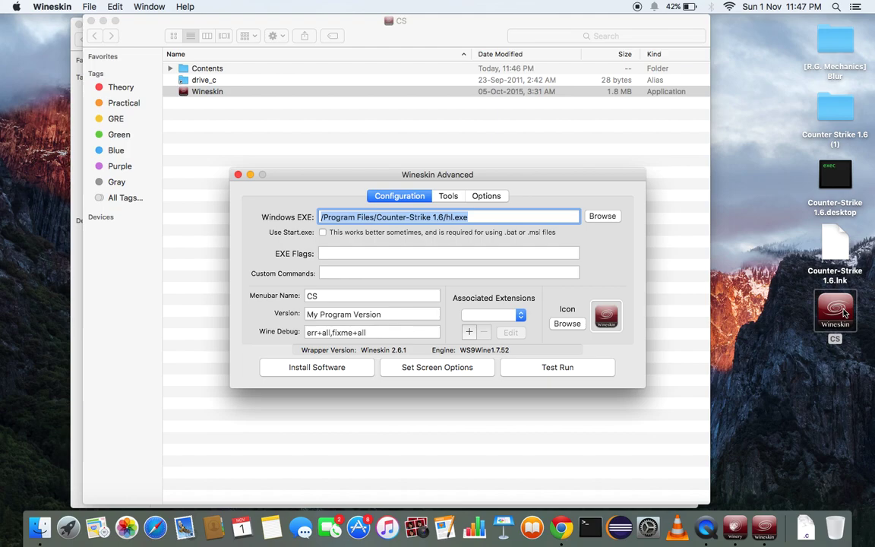
Quit Wineskin's Advanced settings and close the CS package and Wineskin folder windows.
click(237, 175)
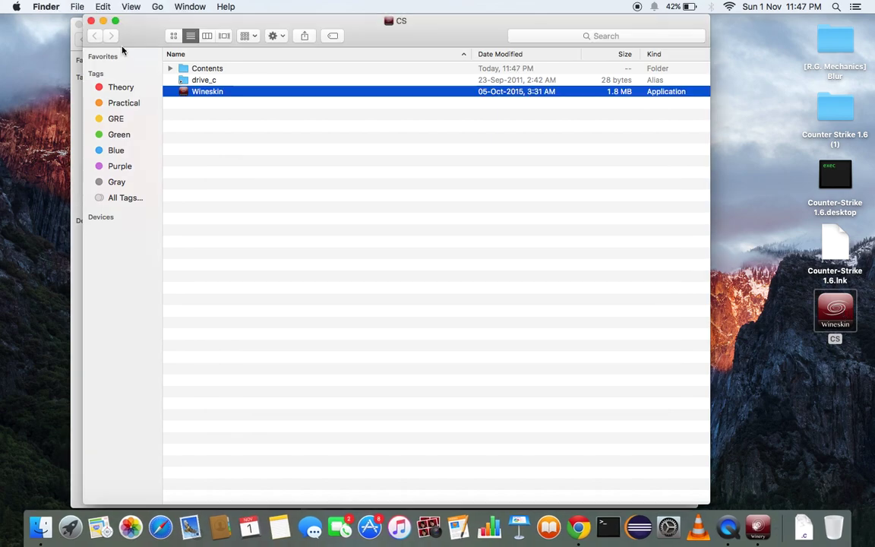
click(91, 21)
click(79, 24)
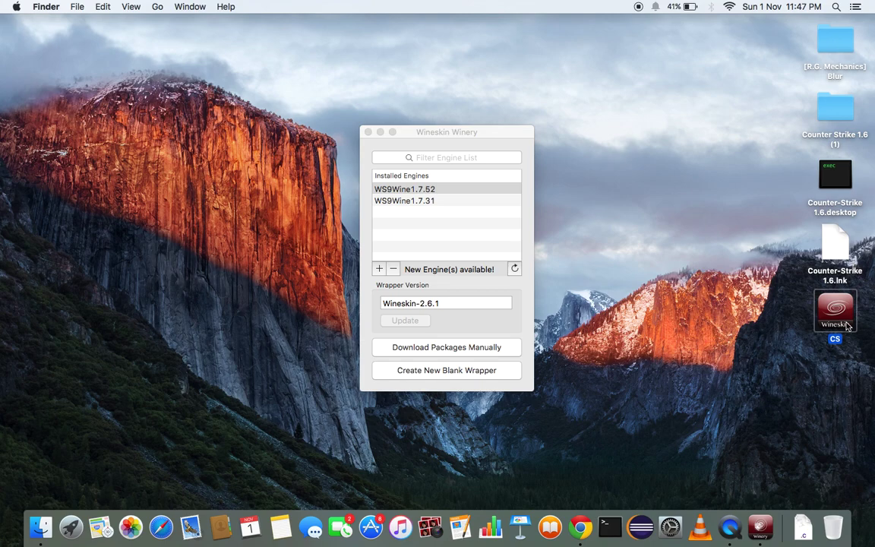